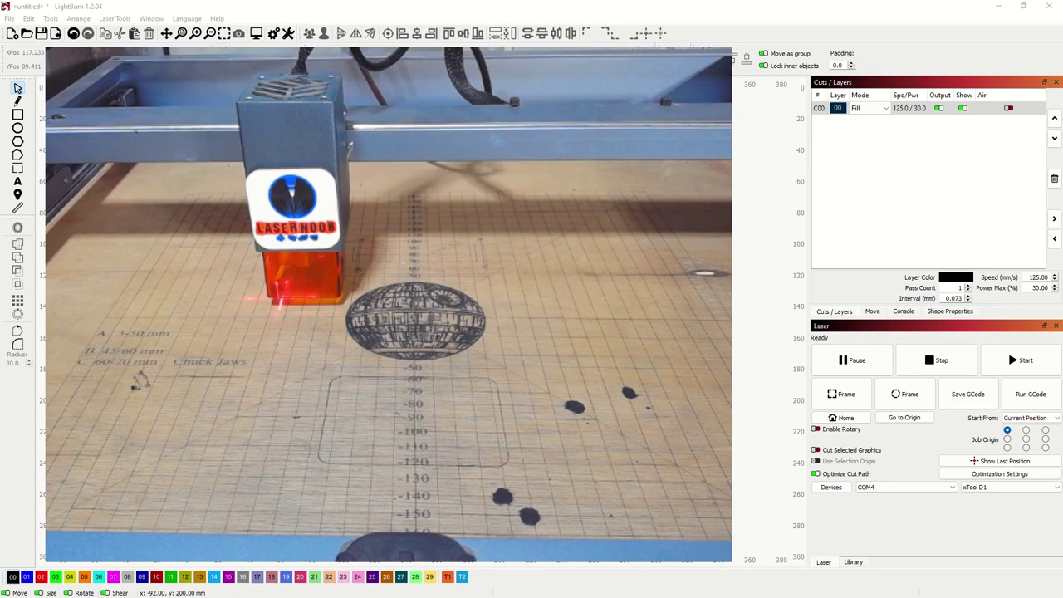
Step: Home the laser head to the bed's back-left corner and show the Move panel
{"action": "left_click", "coordinate": [852, 420]}
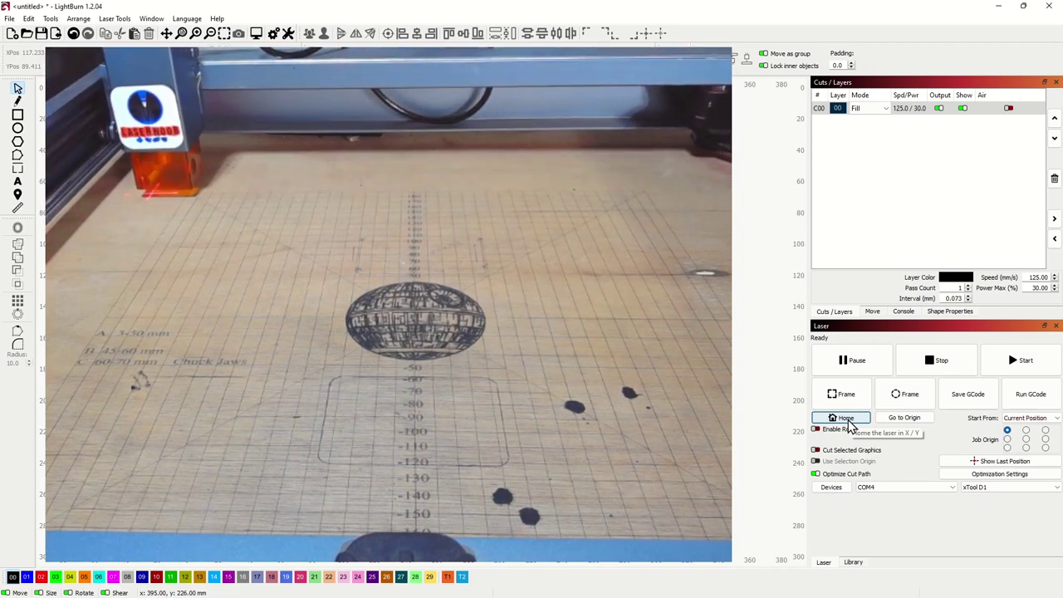
{"action": "left_click", "coordinate": [872, 311]}
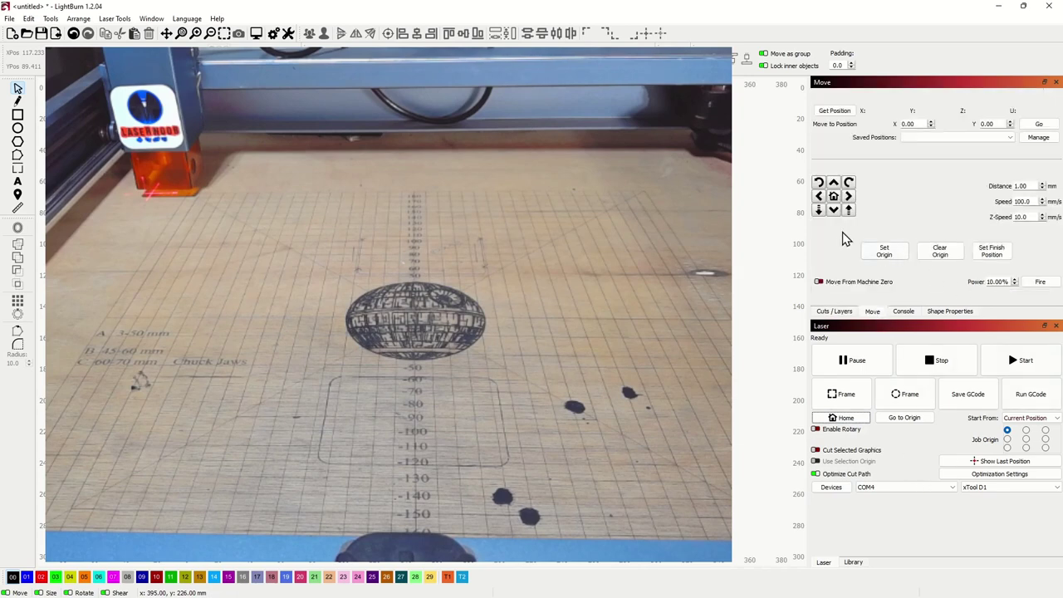
Step: Set jog distance to 51 mm and jog the head five Y and four X+ steps to X 204, Y 255
{"action": "left_click", "coordinate": [1044, 187]}
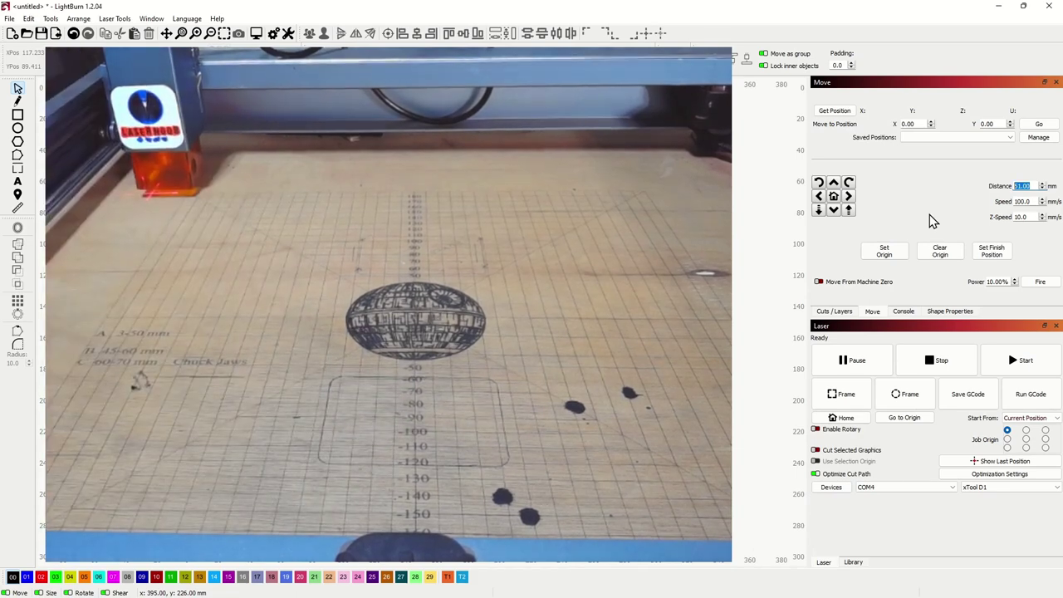
{"action": "left_click", "coordinate": [834, 211]}
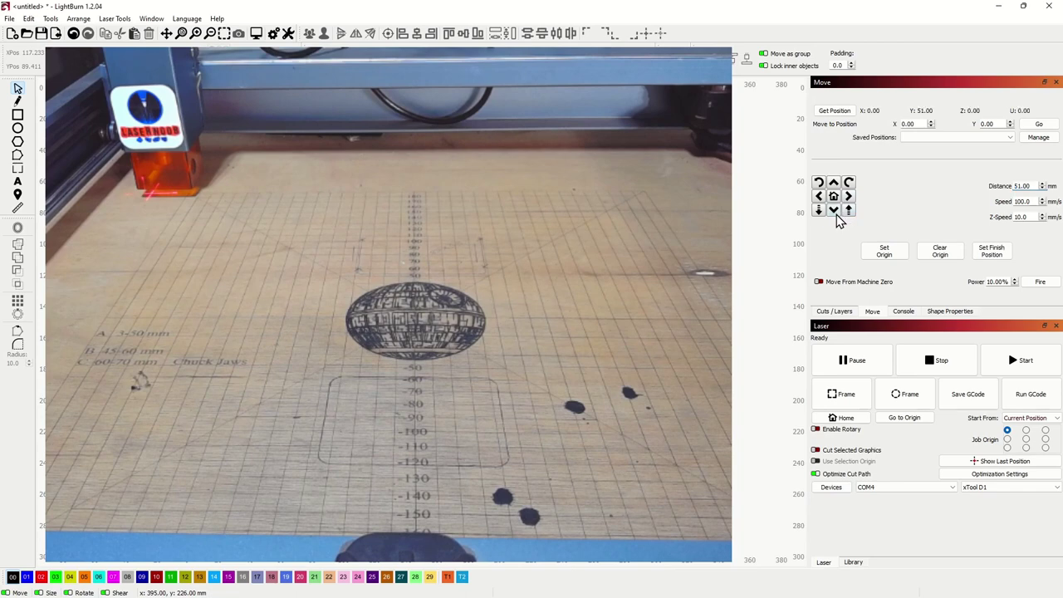
{"action": "left_click", "coordinate": [834, 213]}
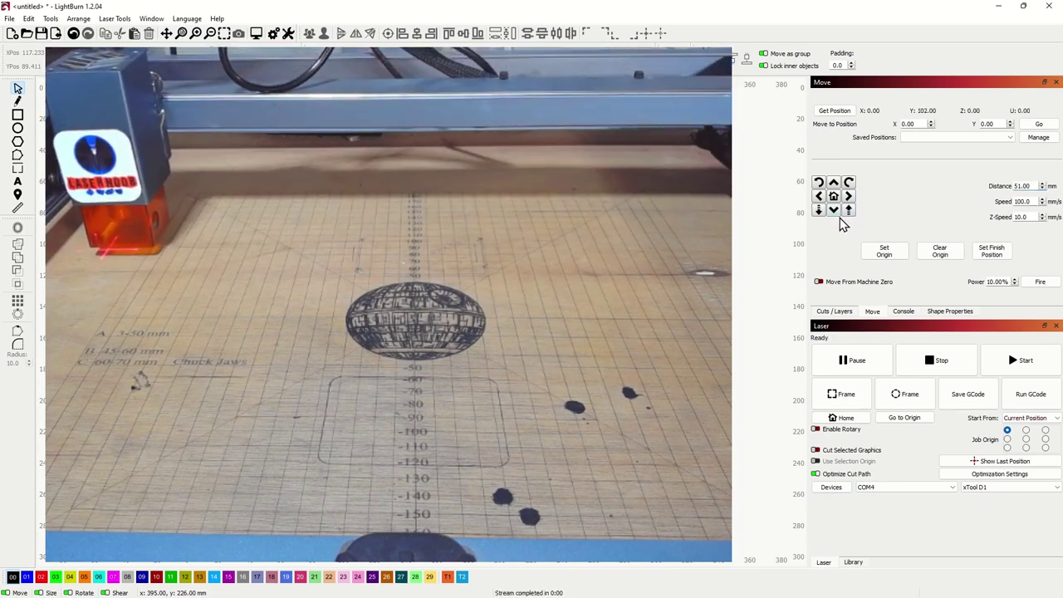
{"action": "left_click", "coordinate": [834, 213]}
{"action": "left_click", "coordinate": [849, 197]}
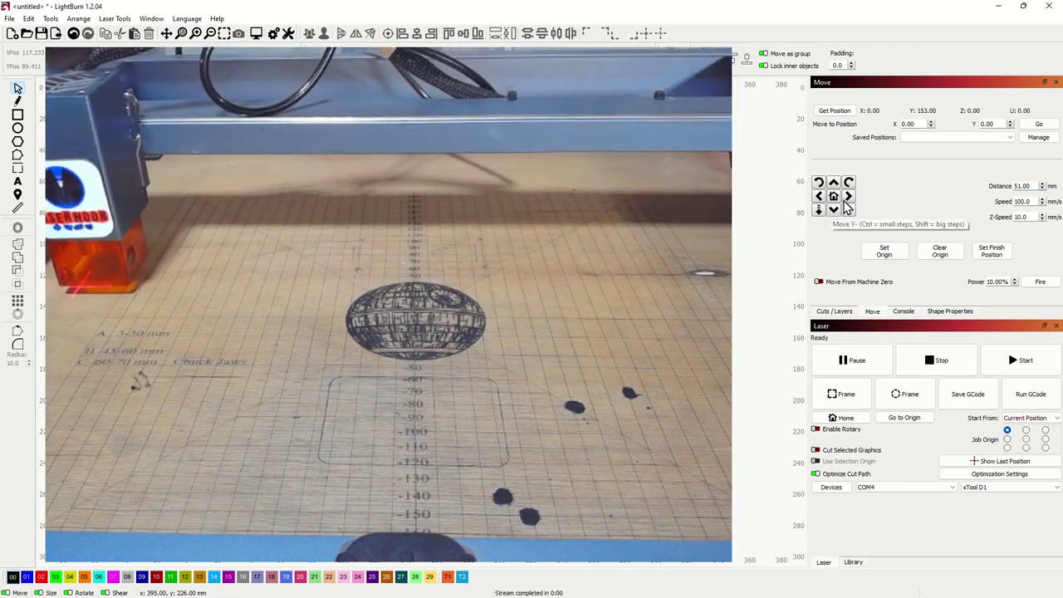
{"action": "left_click", "coordinate": [848, 198]}
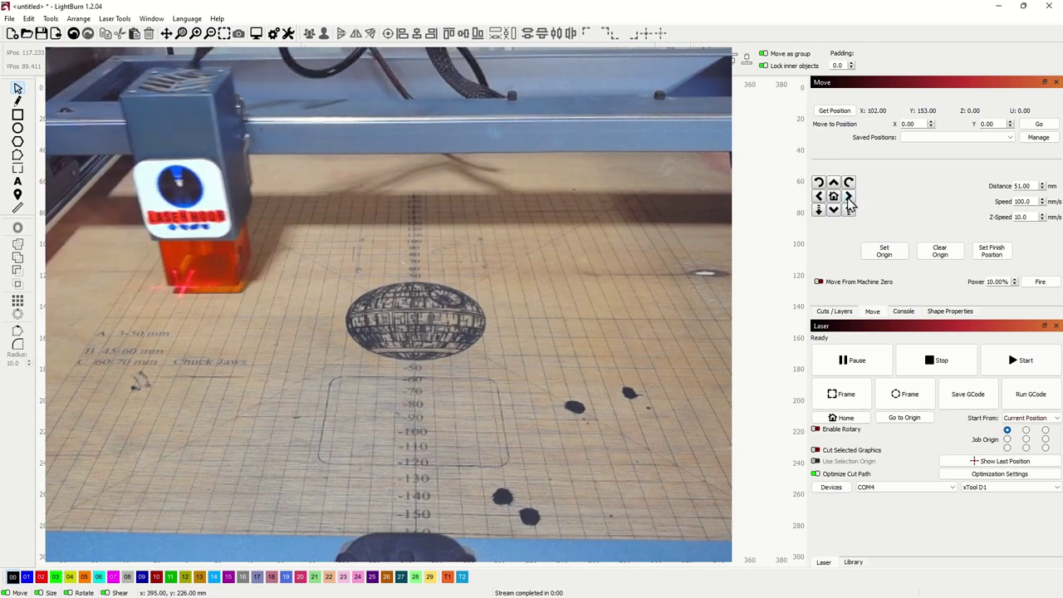
{"action": "left_click", "coordinate": [849, 198]}
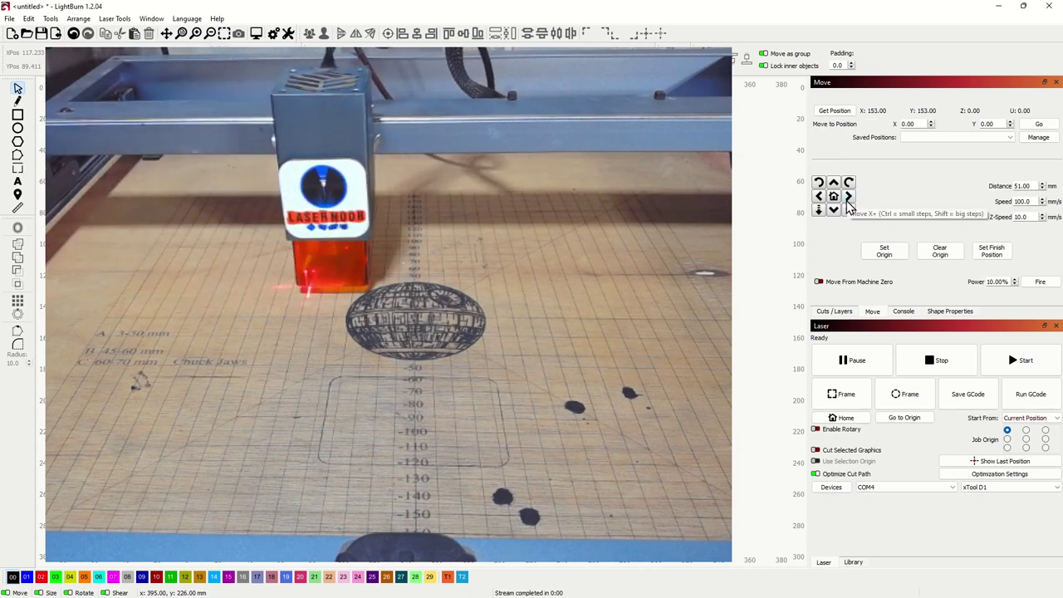
{"action": "left_click", "coordinate": [848, 198]}
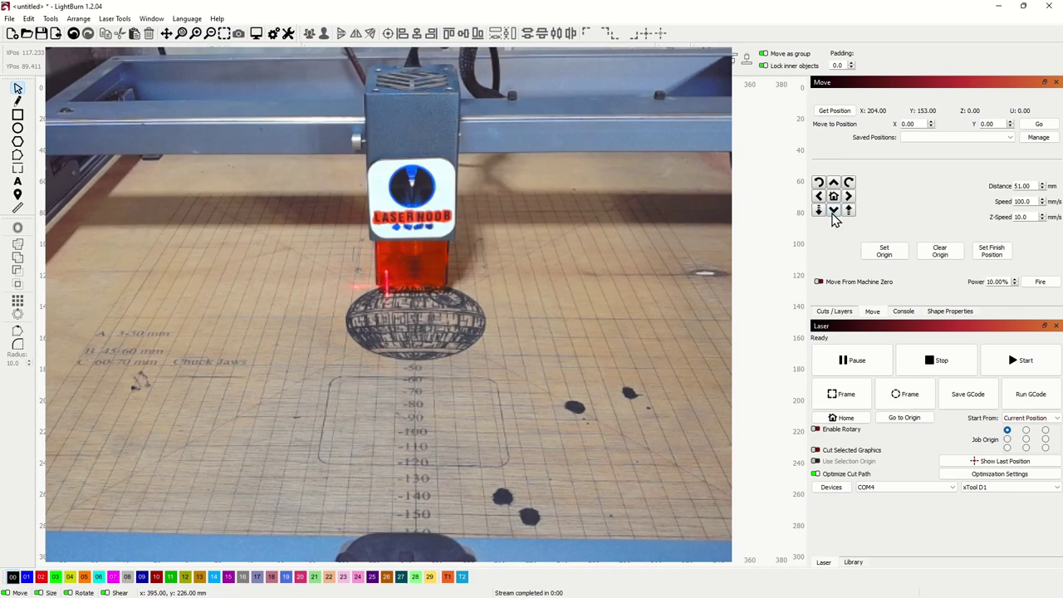
{"action": "left_click", "coordinate": [834, 212]}
{"action": "left_click", "coordinate": [835, 212]}
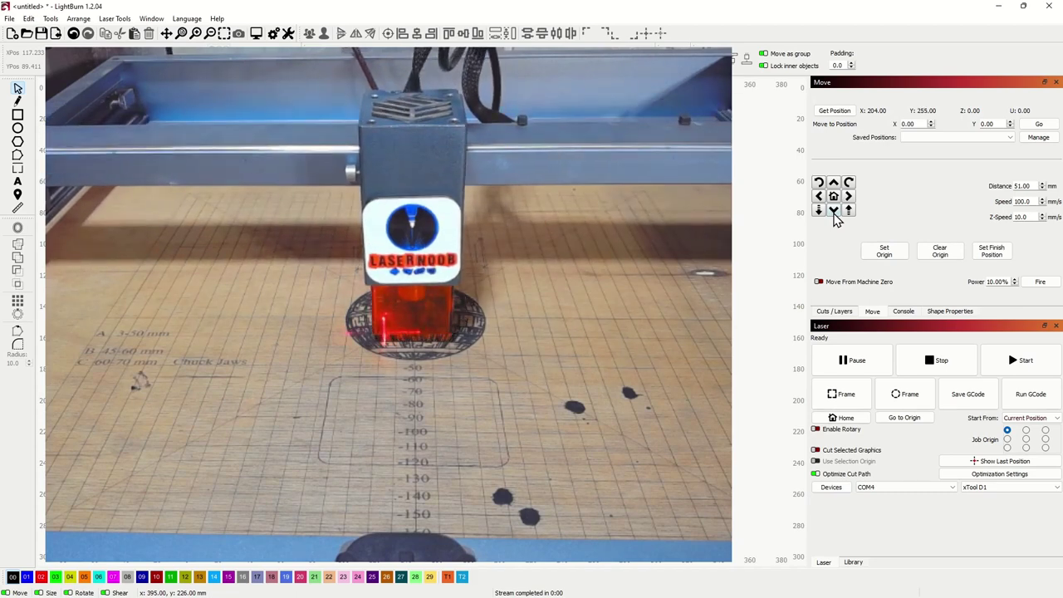
Step: Fine-tune the head to X 222, Y 280 using 5 mm Y/X+ jogs and two 1 mm X- jogs
{"action": "left_click", "coordinate": [1042, 187]}
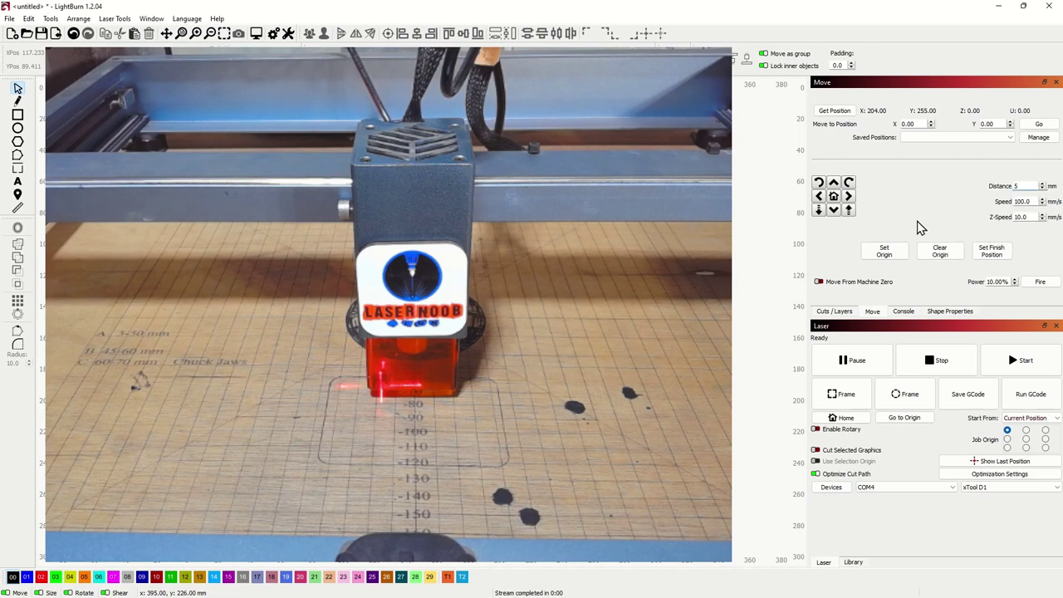
{"action": "left_click", "coordinate": [834, 210]}
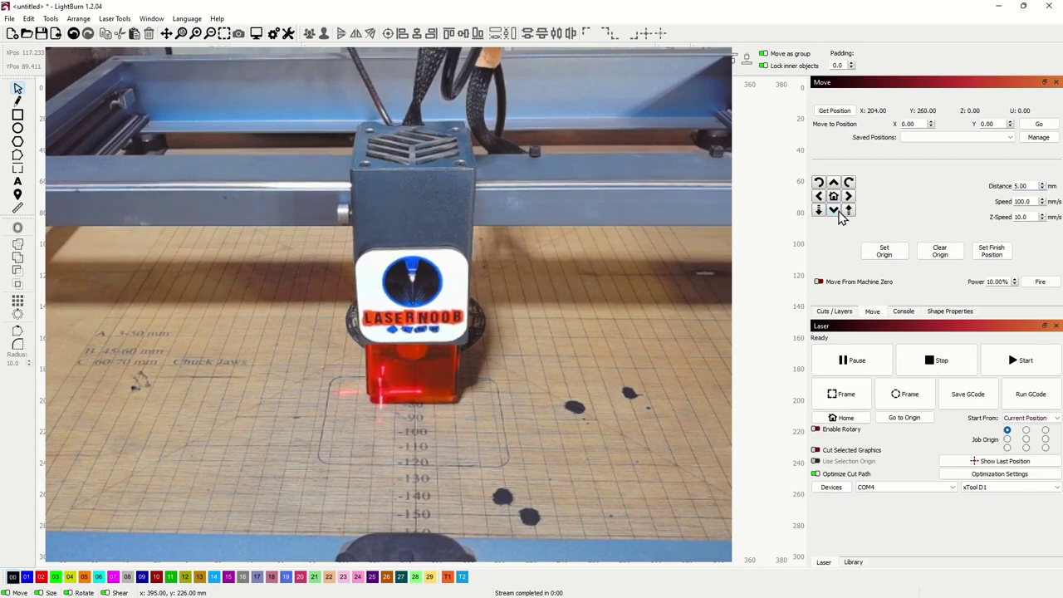
{"action": "left_click", "coordinate": [834, 210]}
{"action": "left_click", "coordinate": [835, 210]}
{"action": "left_click", "coordinate": [834, 210]}
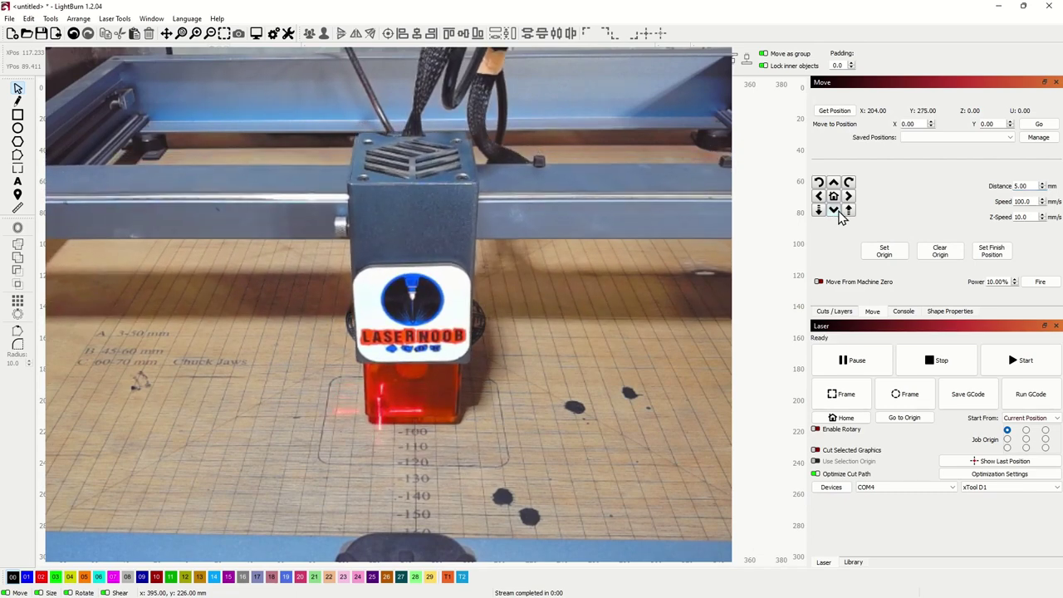
{"action": "left_click", "coordinate": [834, 210]}
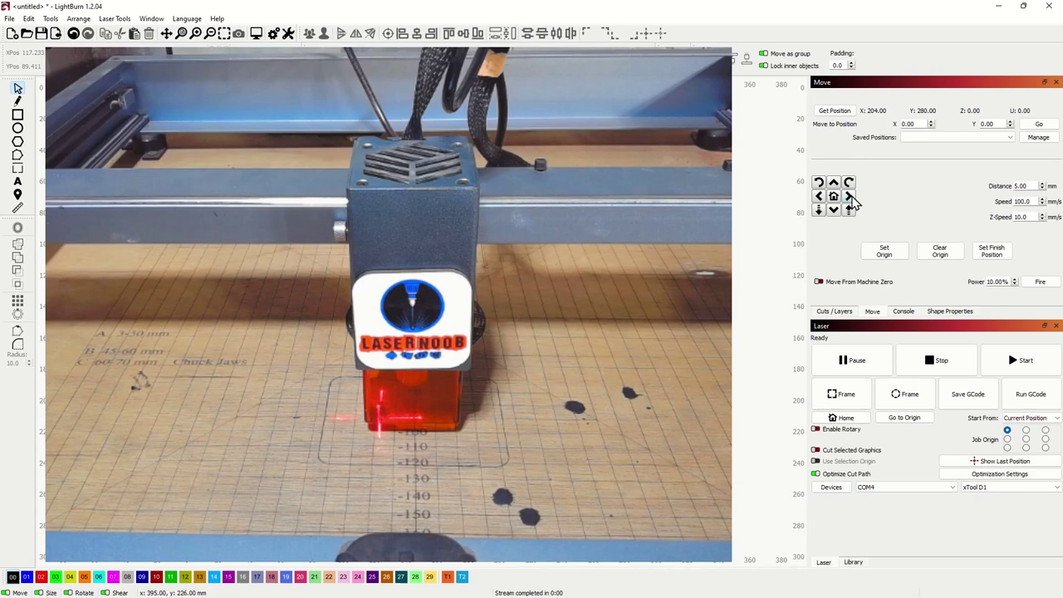
{"action": "left_click", "coordinate": [848, 197]}
{"action": "left_click", "coordinate": [849, 196]}
{"action": "left_click", "coordinate": [848, 197]}
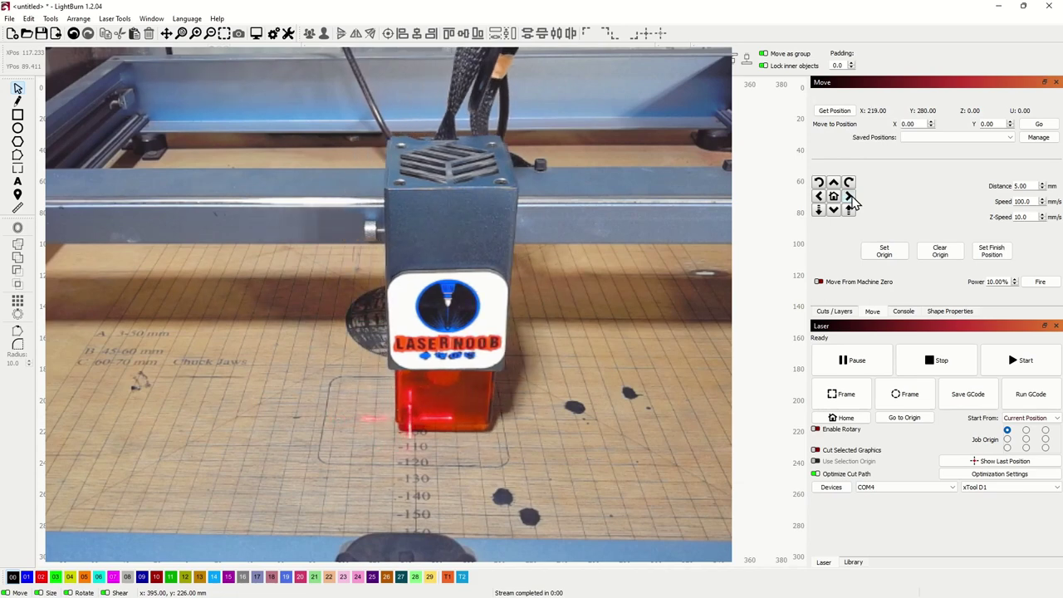
{"action": "left_click", "coordinate": [848, 196]}
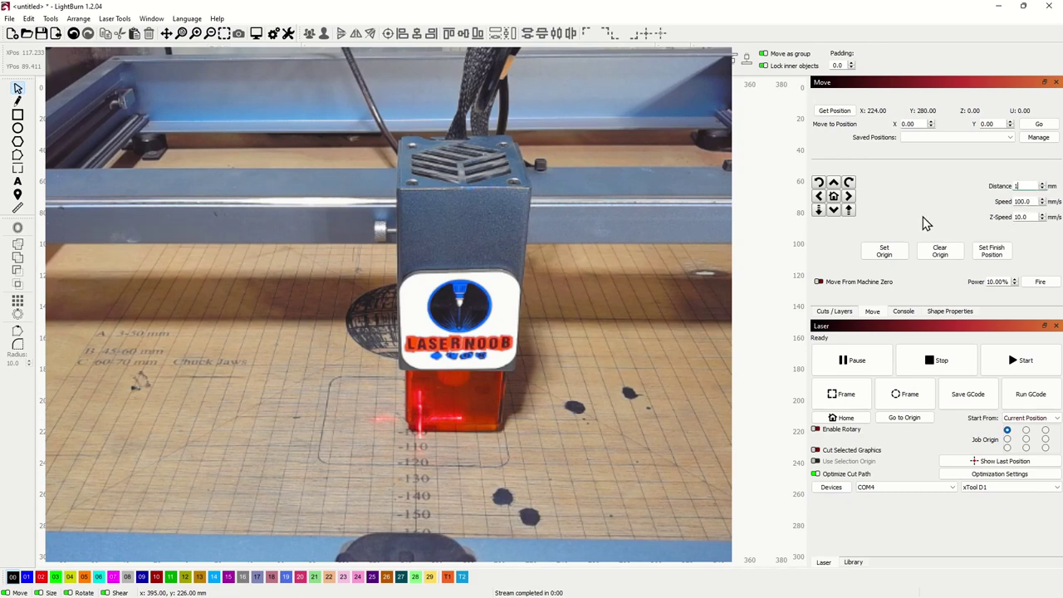
{"action": "left_click", "coordinate": [818, 197]}
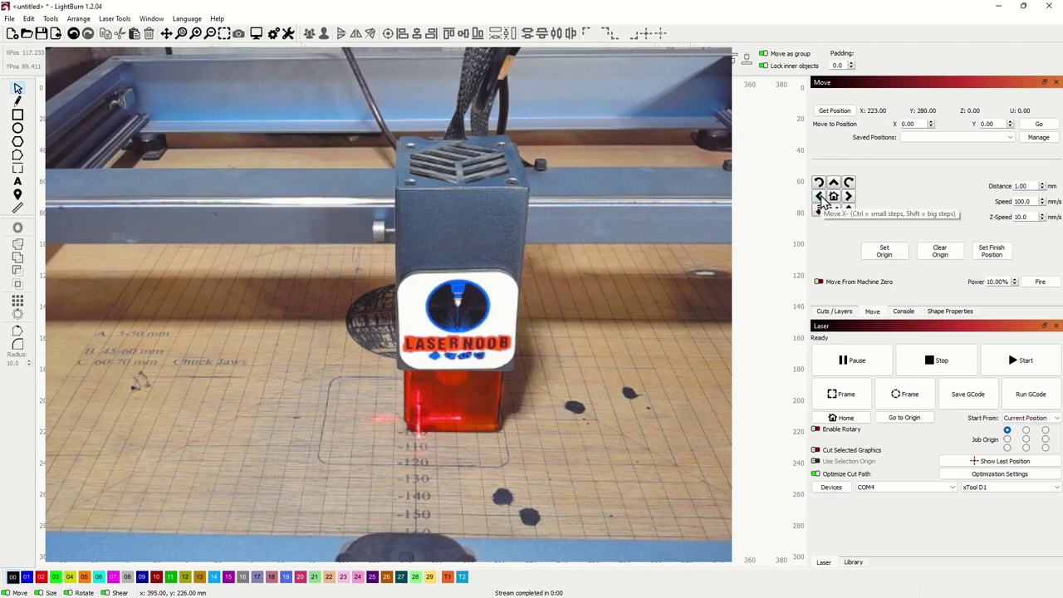
{"action": "left_click", "coordinate": [819, 198]}
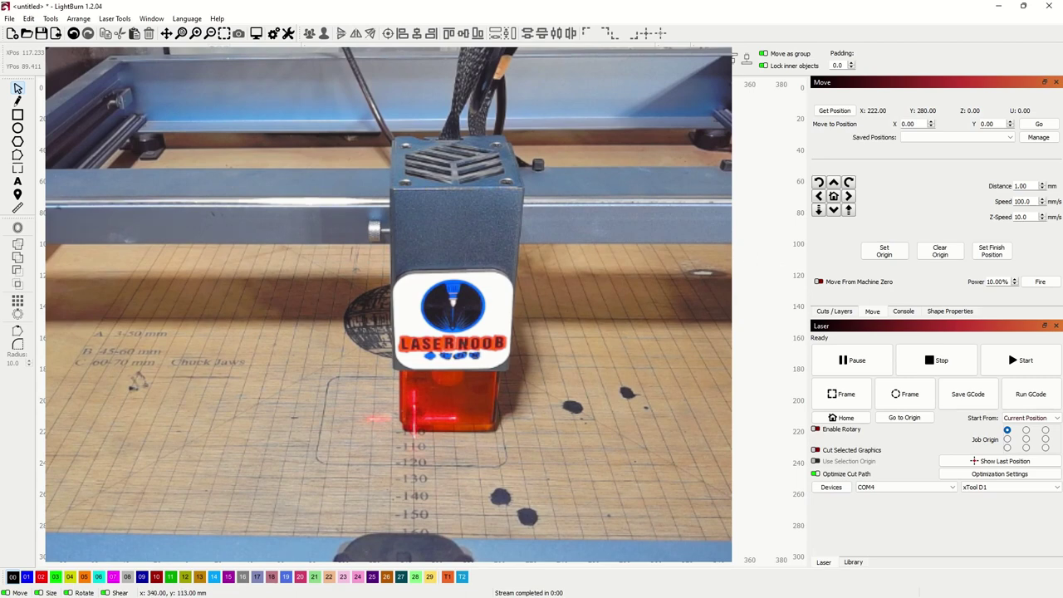
Step: Set the user origin at X 222, Y 280, then jog back two 51 mm steps to Y 178
{"action": "left_click", "coordinate": [885, 252]}
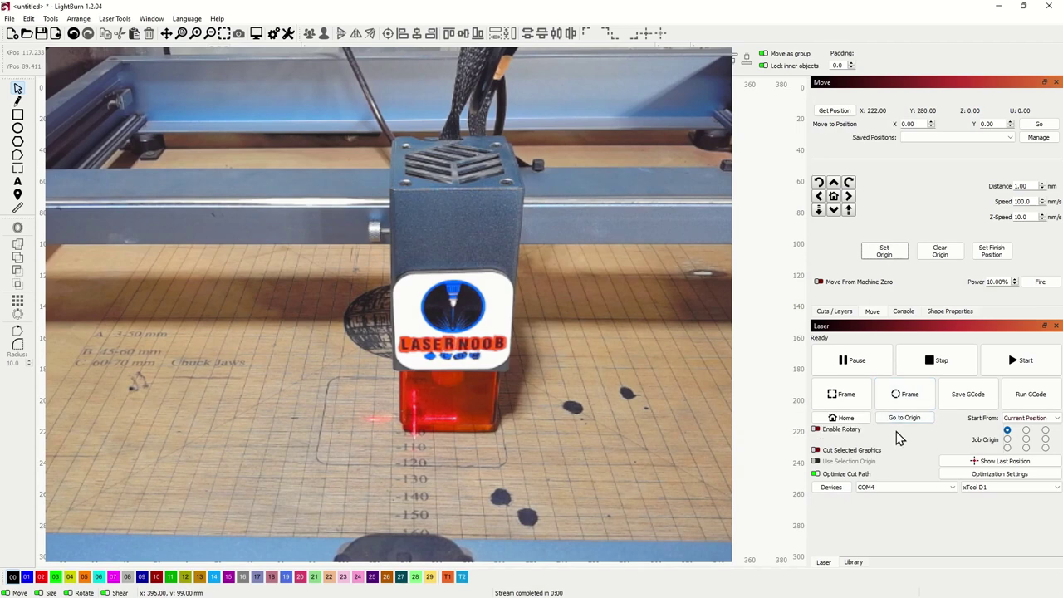
{"action": "left_click", "coordinate": [1043, 187]}
{"action": "left_click", "coordinate": [833, 184]}
{"action": "left_click", "coordinate": [834, 183]}
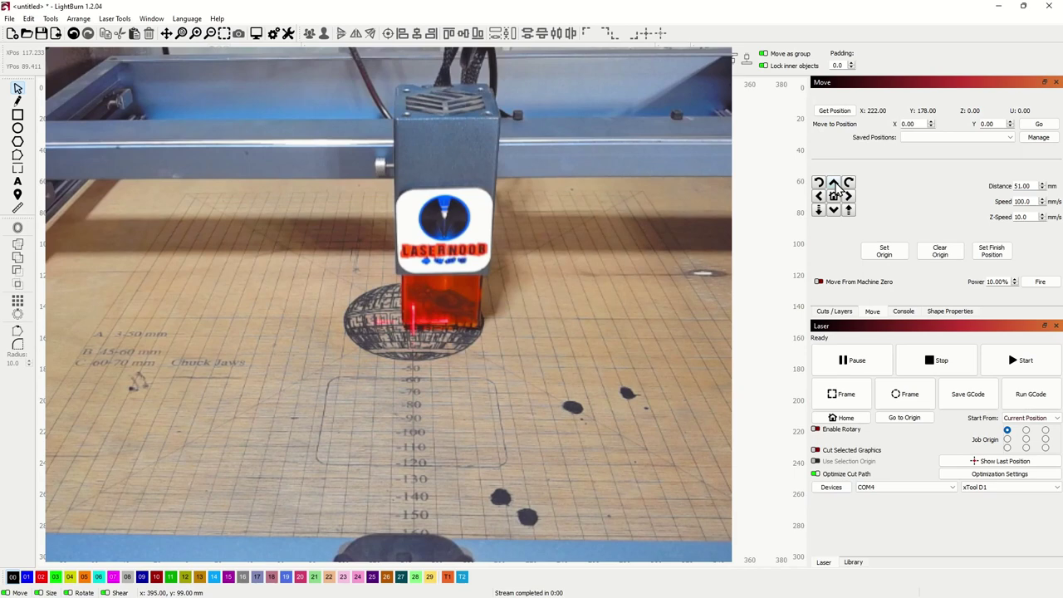
Step: Set the head's current position, X 222, Y 178, as the finish position
{"action": "left_click", "coordinate": [1000, 257]}
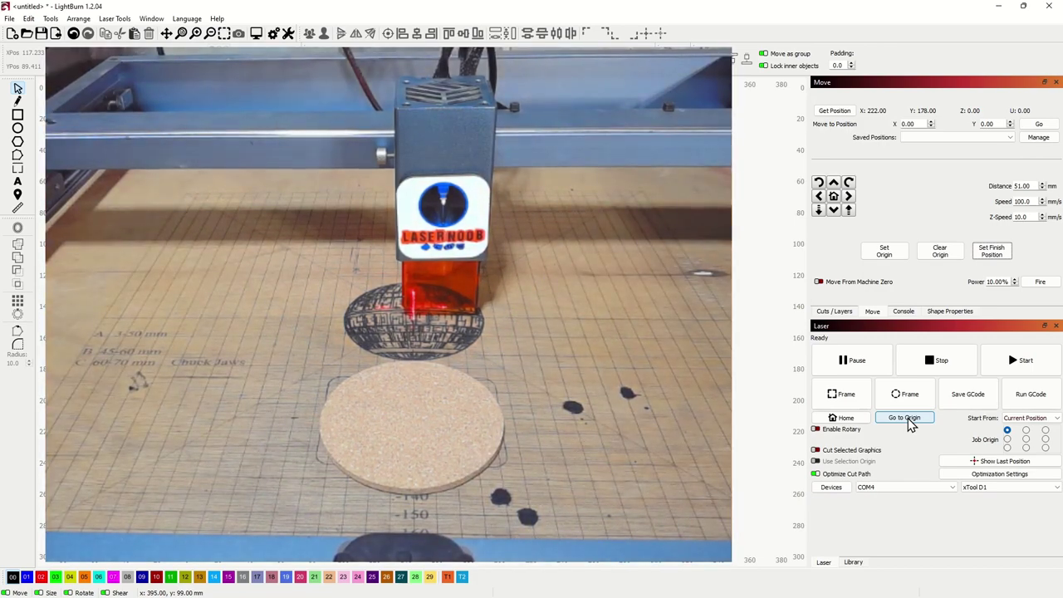
Step: From the Cuts / Layers panel, send the head to the user origin and frame the job
{"action": "left_click", "coordinate": [837, 390]}
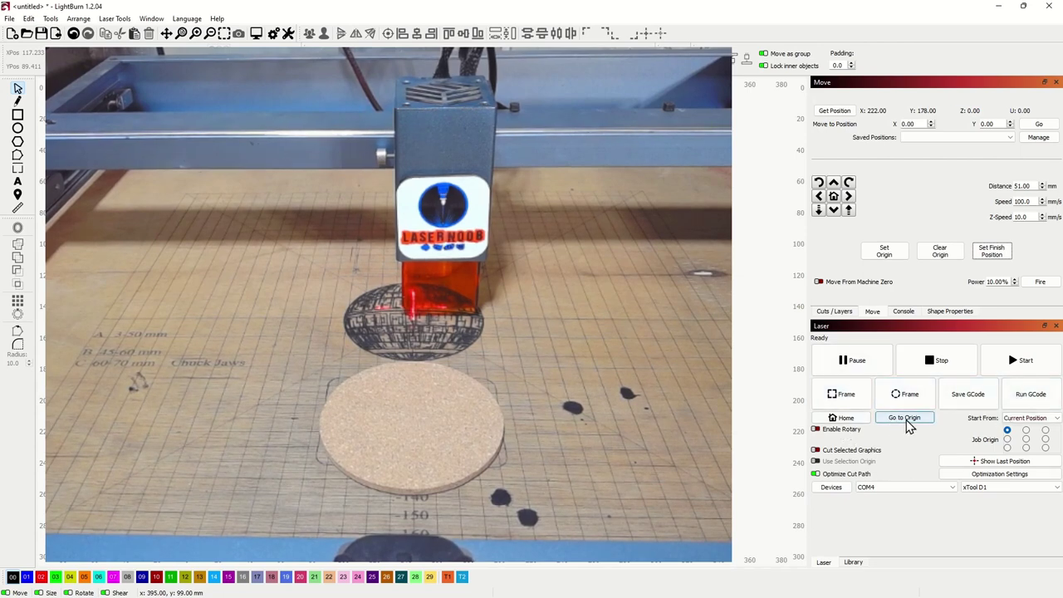
{"action": "left_click", "coordinate": [838, 312]}
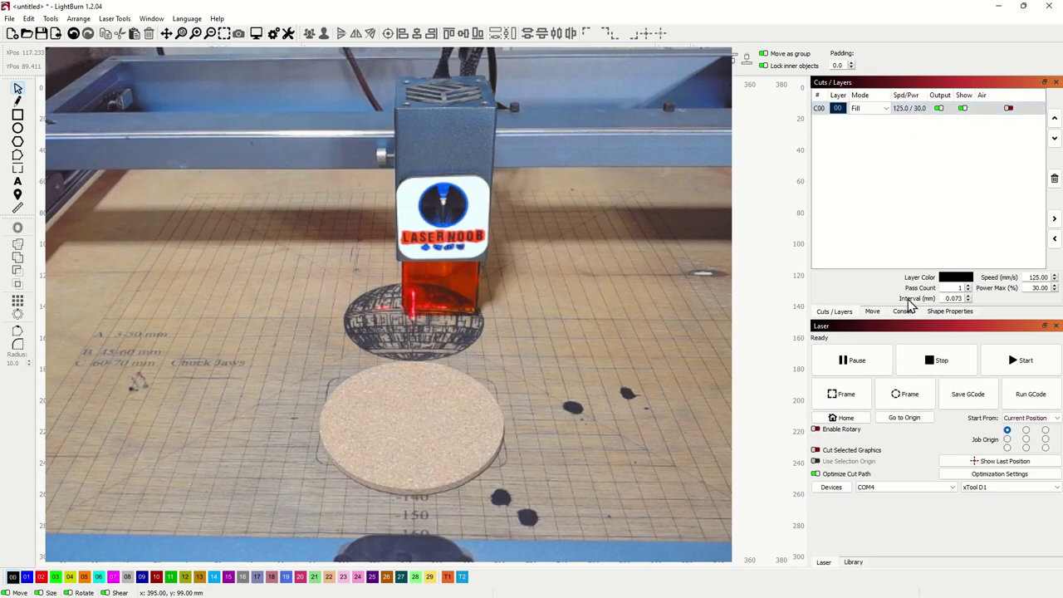
{"action": "left_click", "coordinate": [914, 423]}
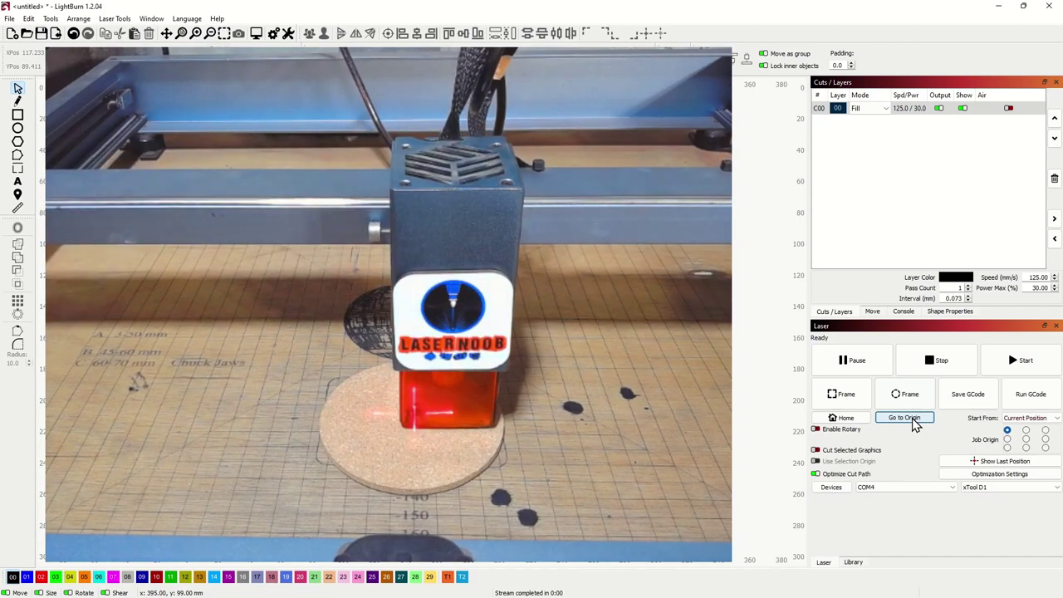
{"action": "left_click", "coordinate": [851, 396]}
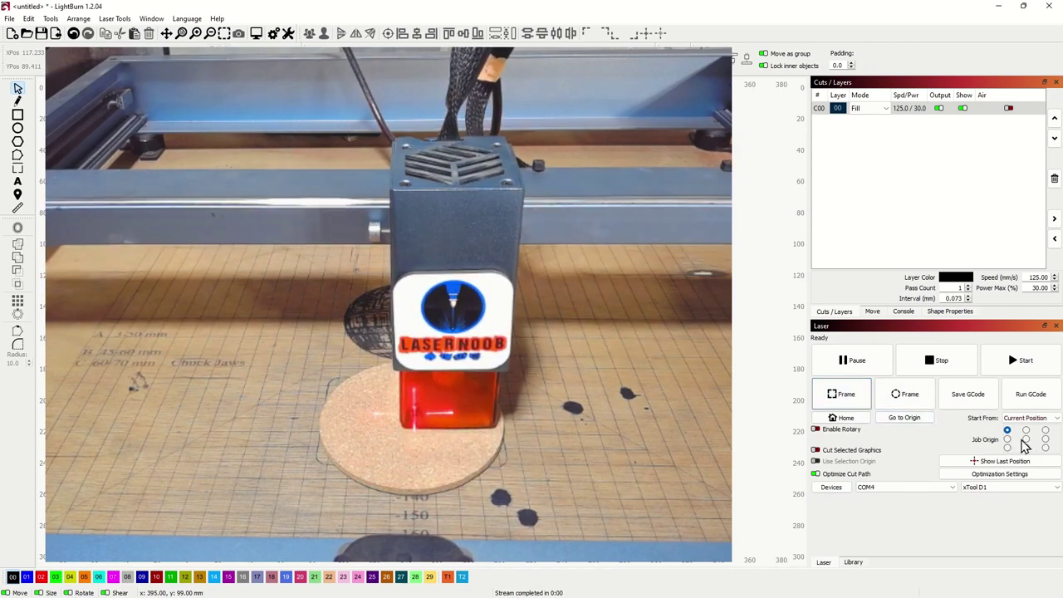
Step: Set Start From to User Origin and frame the job boundary over the coaster
{"action": "left_click", "coordinate": [1046, 419]}
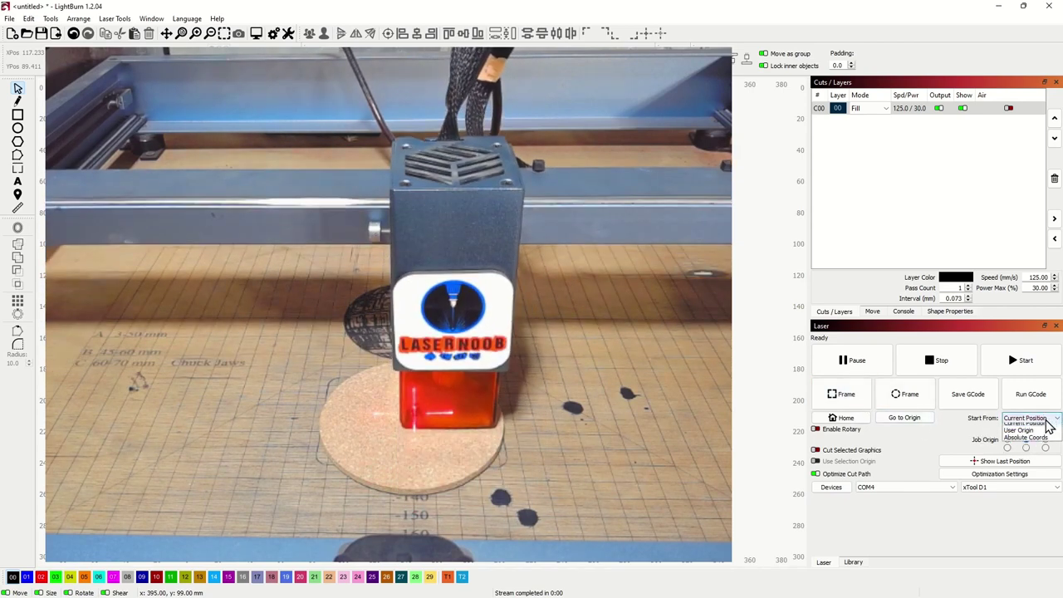
{"action": "left_click", "coordinate": [1035, 434]}
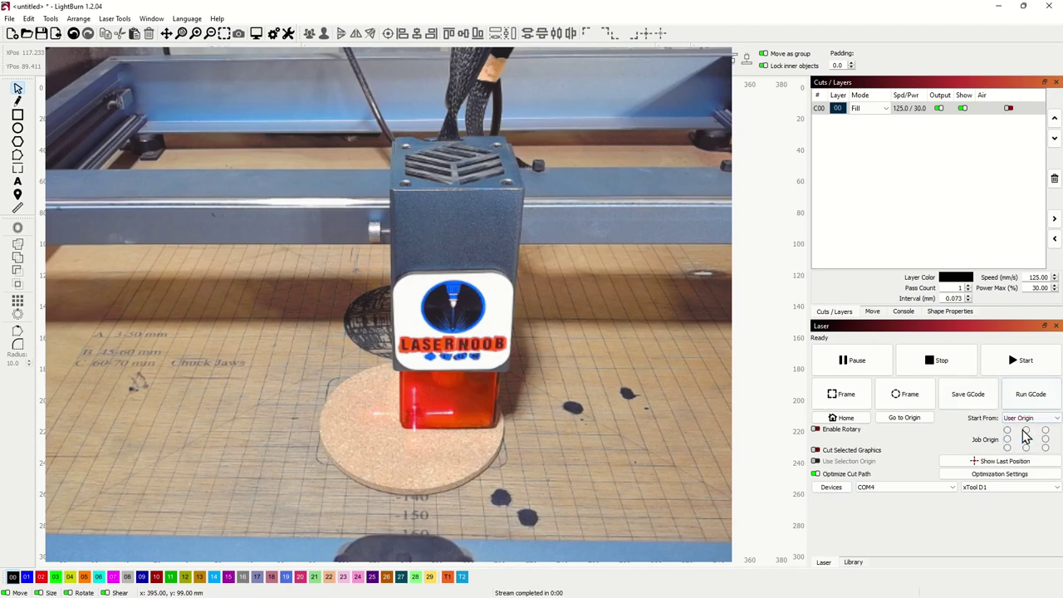
{"action": "left_click", "coordinate": [847, 399]}
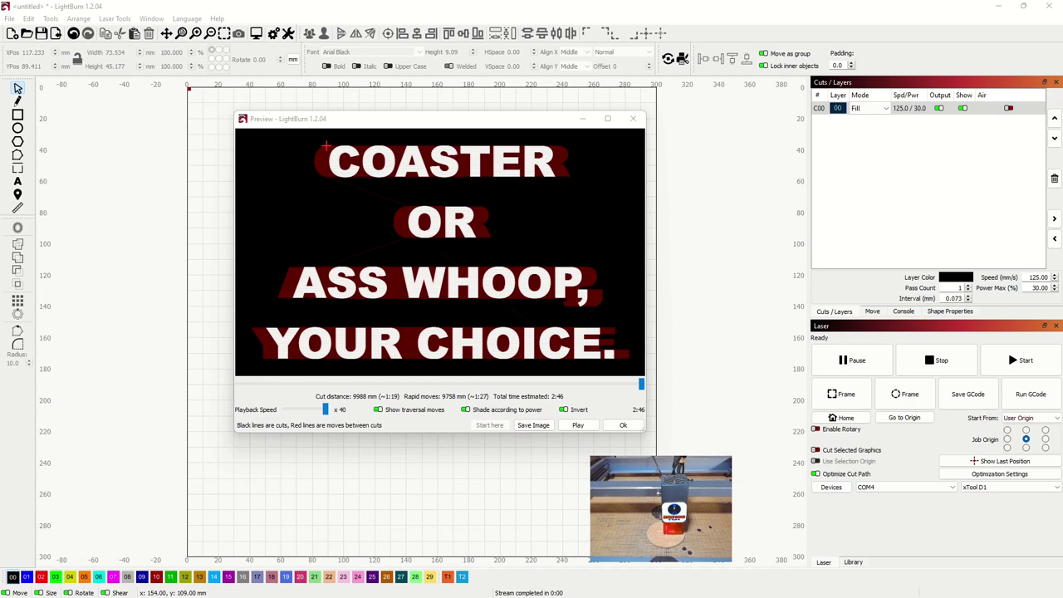
Step: Close the job preview with Ok and refocus the LightBurn canvas
{"action": "left_click", "coordinate": [623, 426]}
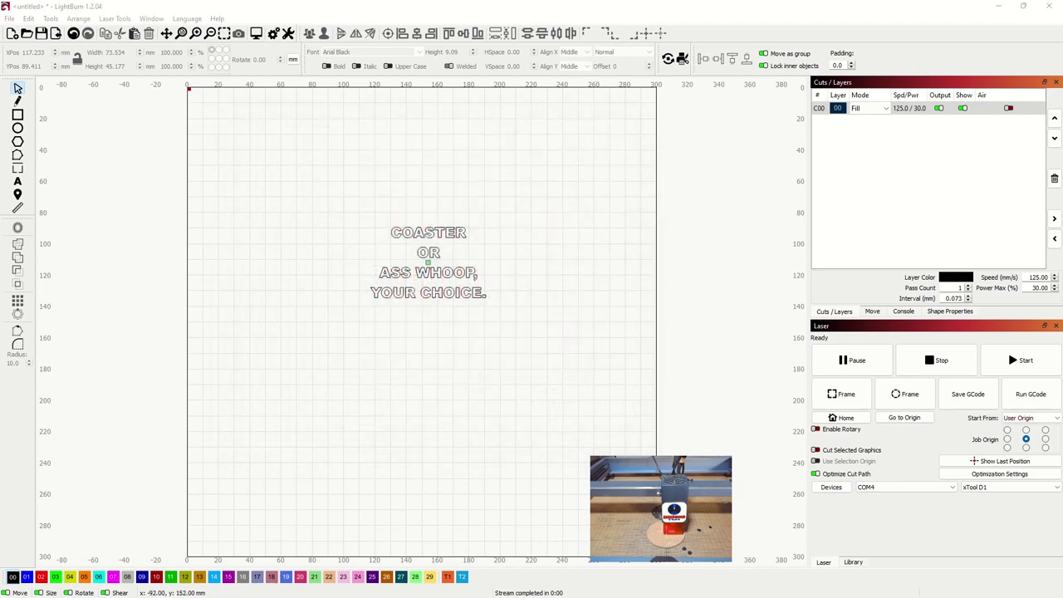
{"action": "left_click", "coordinate": [280, 391]}
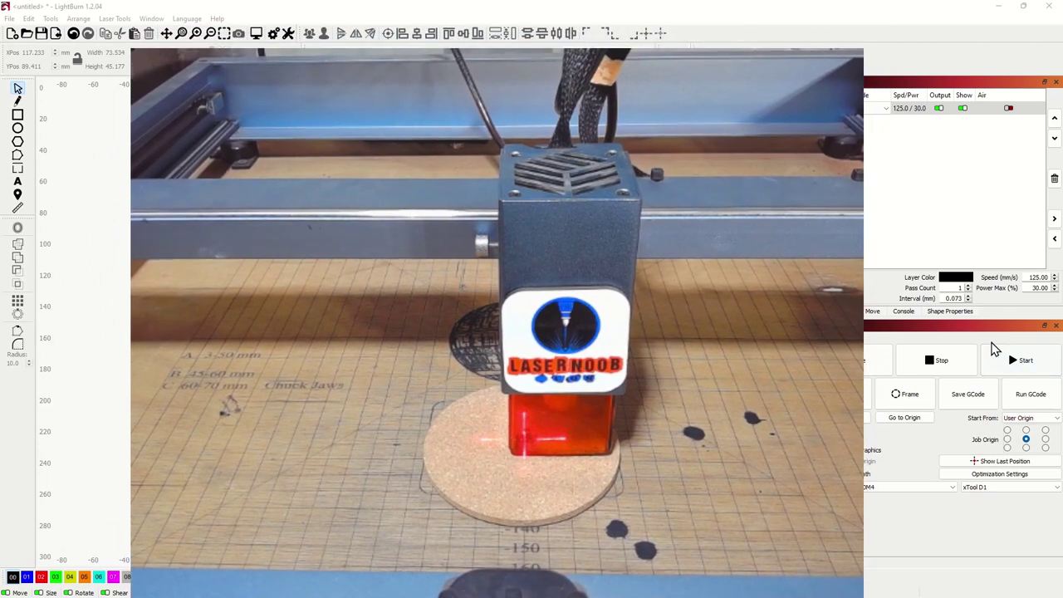
Step: Start engraving the four-line coaster text onto the cork coaster
{"action": "left_click", "coordinate": [1026, 369]}
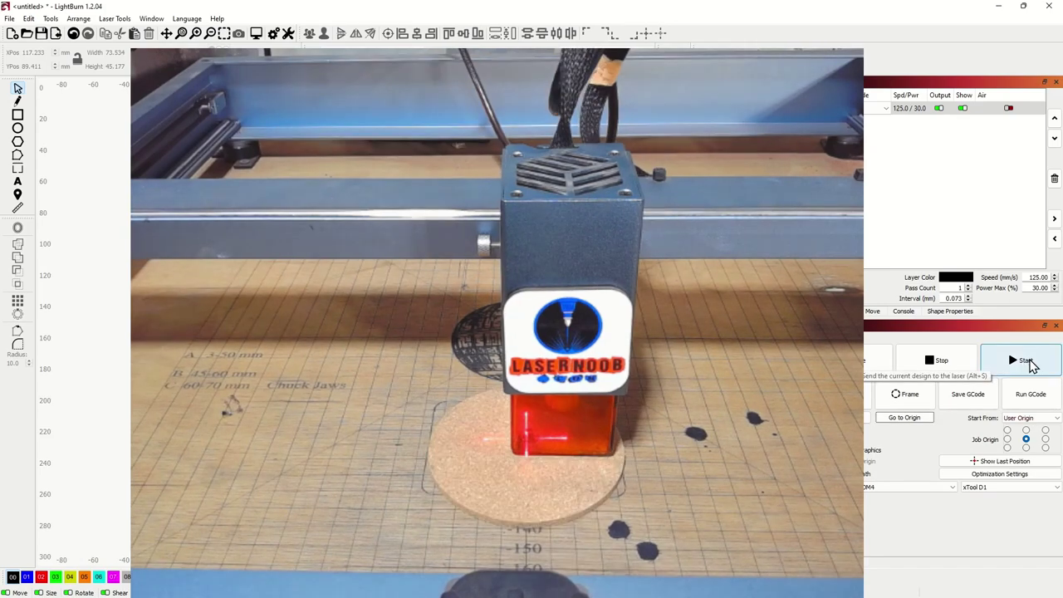